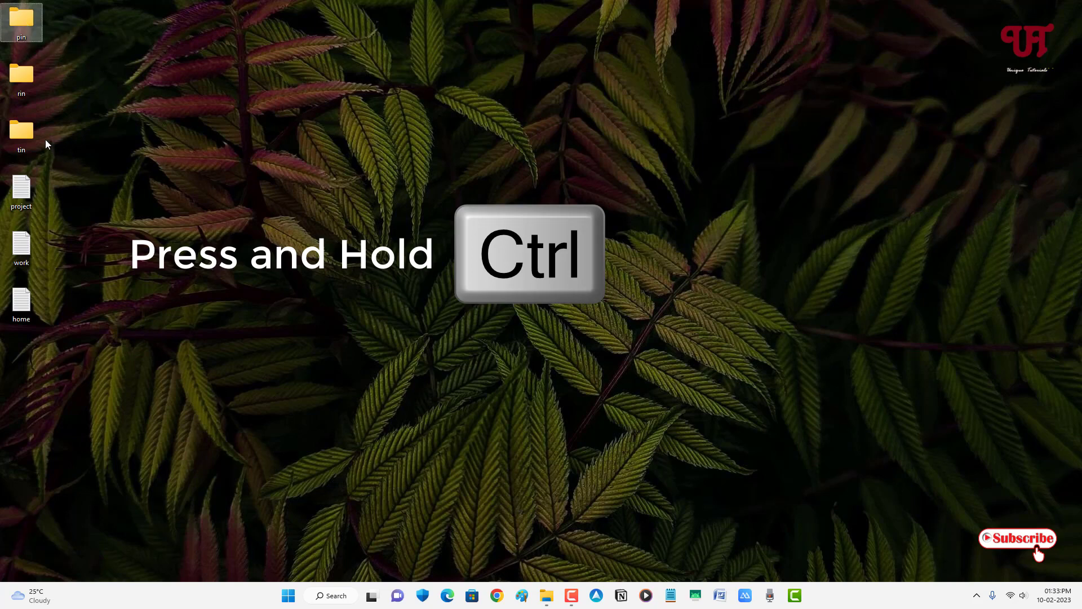
Select the pin, project and work items, delete them, then undo to restore them.
{"action": "left_click", "coordinate": [22, 200], "text": "ctrl"}
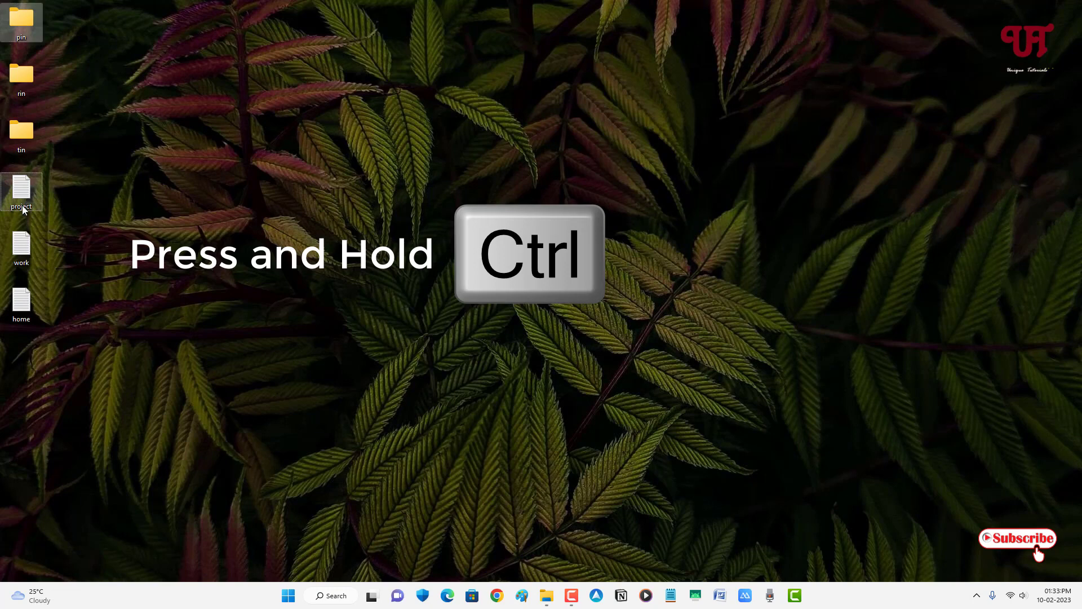
{"action": "left_click", "coordinate": [20, 260], "text": "ctrl"}
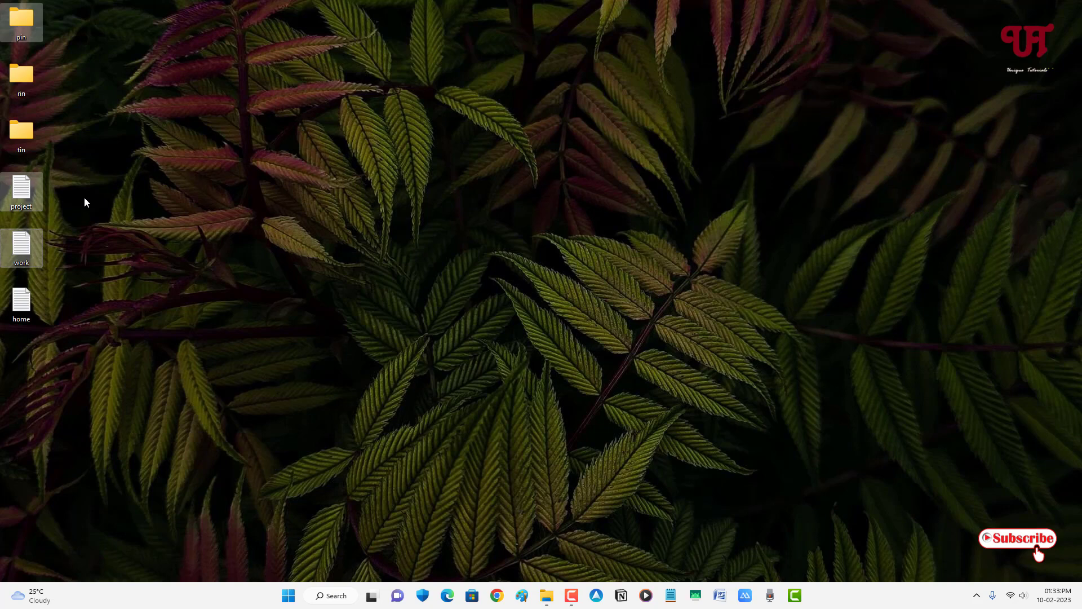
{"action": "key", "text": "Delete"}
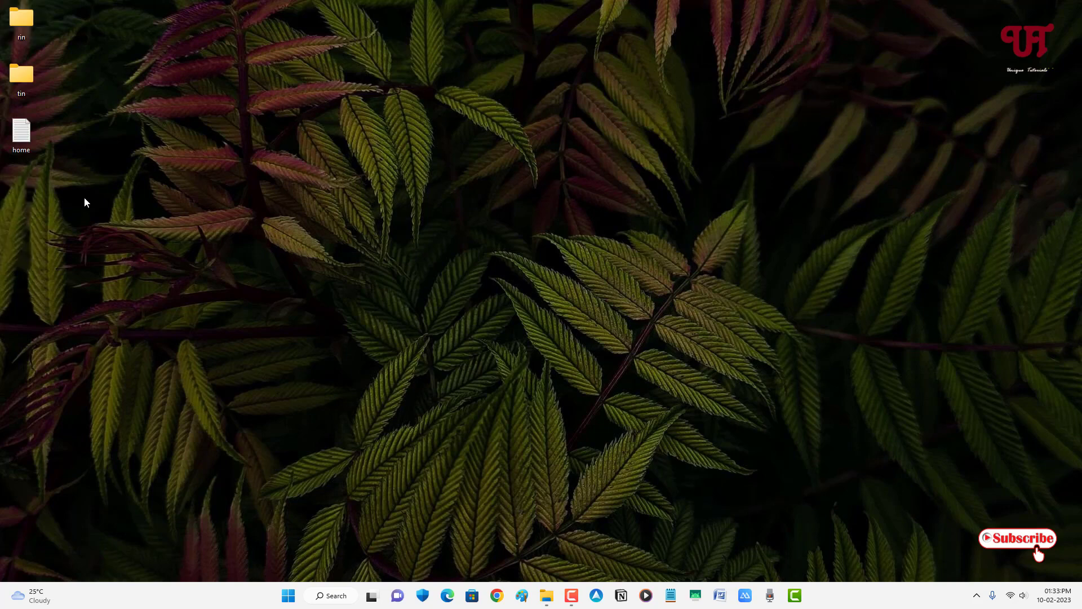
{"action": "key", "text": "ctrl+z"}
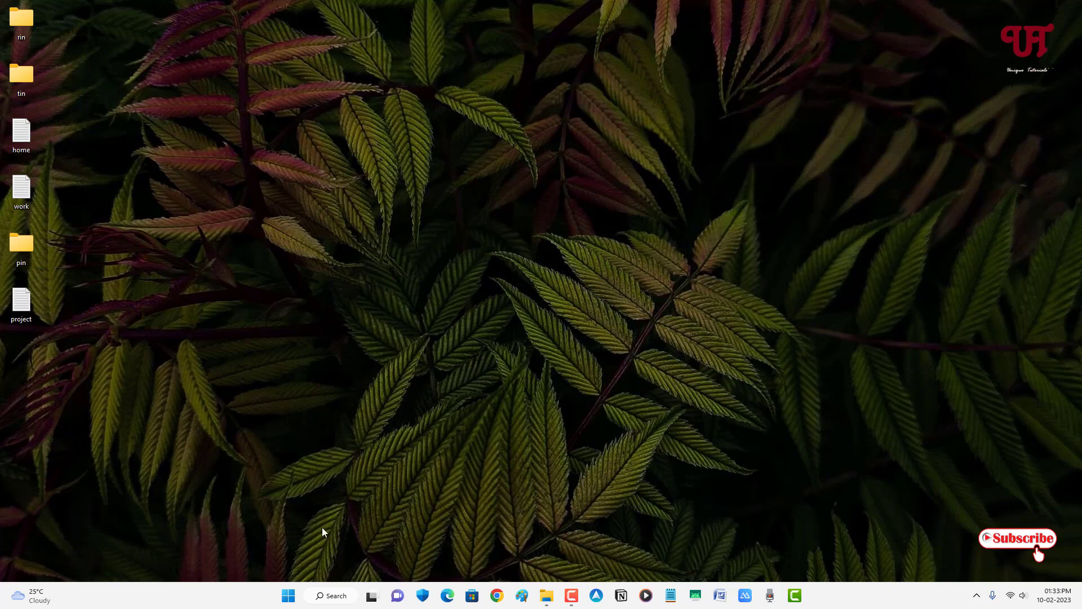
Open Command Prompt from Start, switch to Desktop with 'cd desktop', and run 'rd rin tin pin'.
{"action": "left_click", "coordinate": [289, 596]}
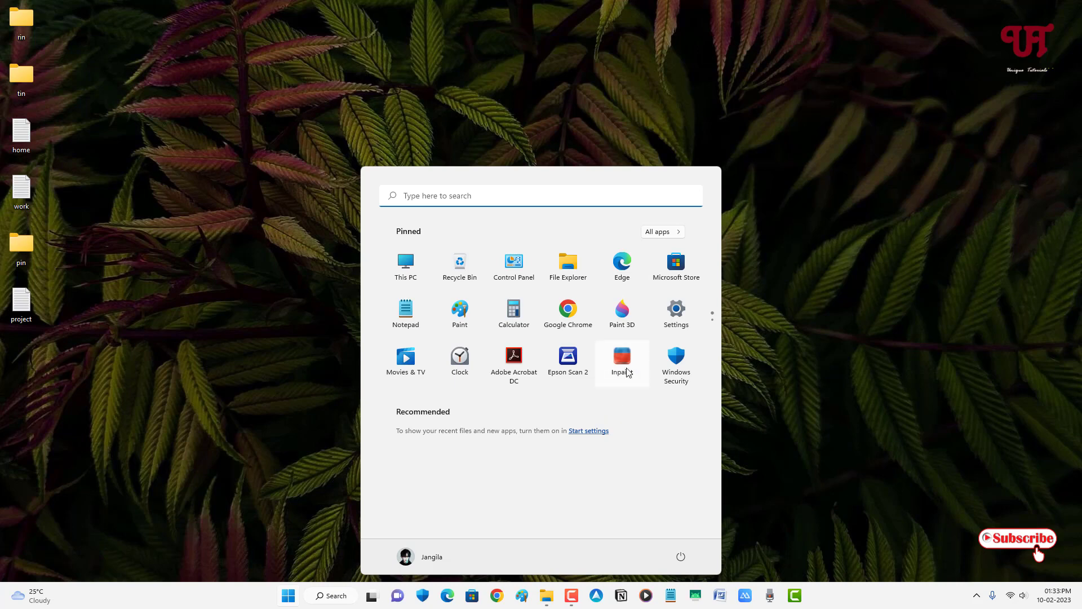
{"action": "left_click", "coordinate": [402, 255]}
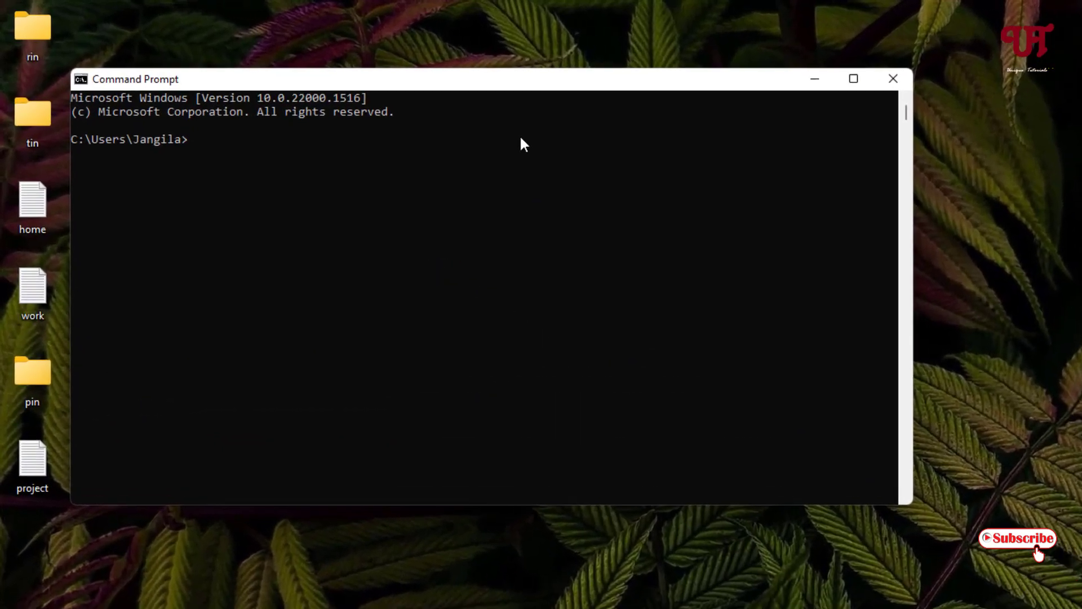
{"action": "left_click_drag", "start_coordinate": [286, 58], "coordinate": [362, 87]}
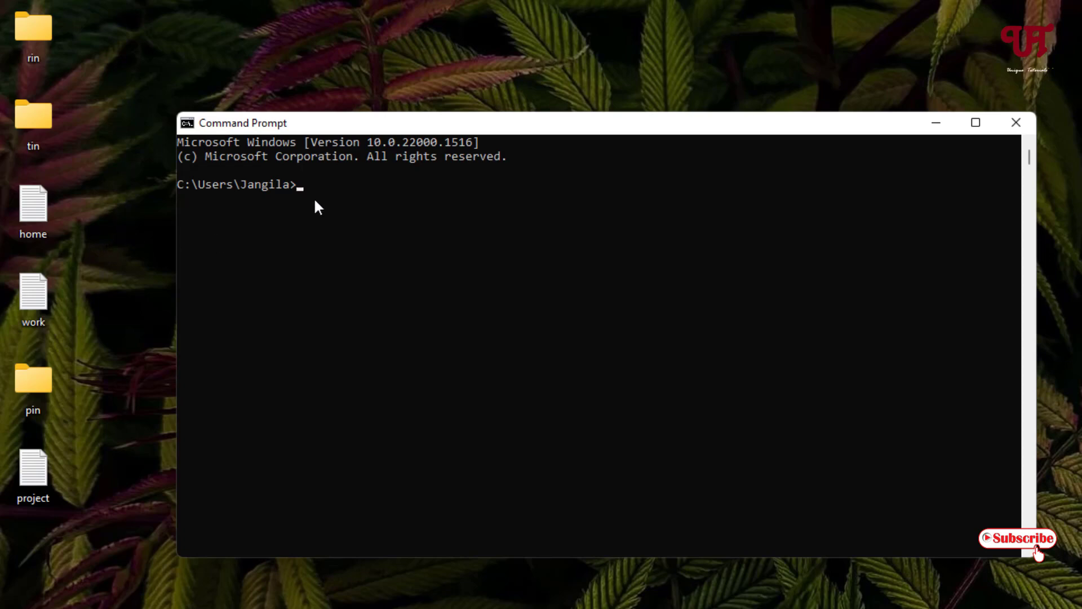
{"action": "type", "text": "cd desktop"}
{"action": "key", "text": "Return"}
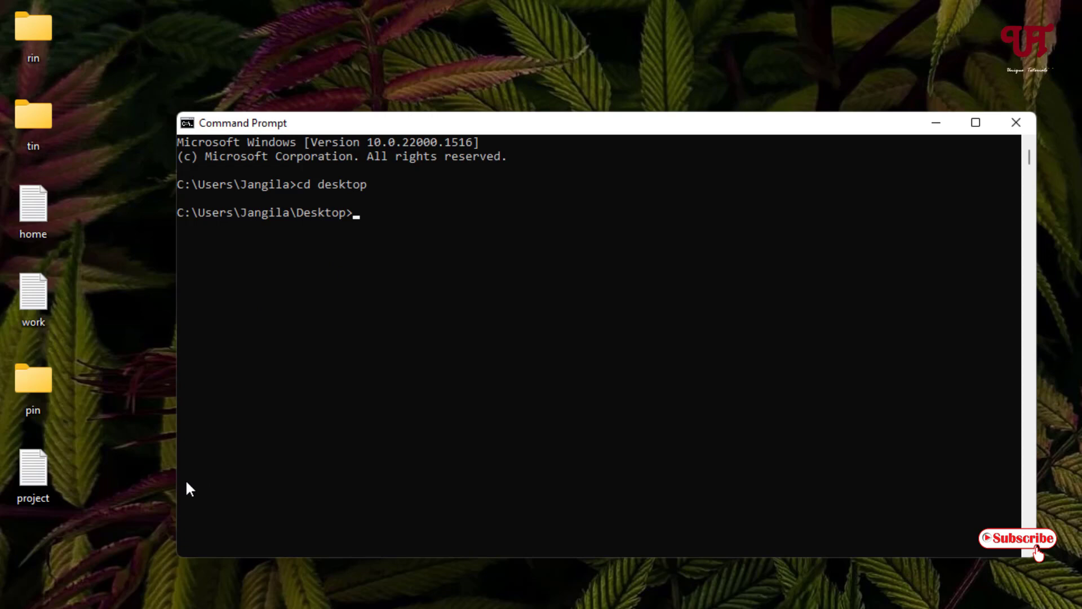
{"action": "type", "text": "rd rin tin pin"}
{"action": "key", "text": "Return"}
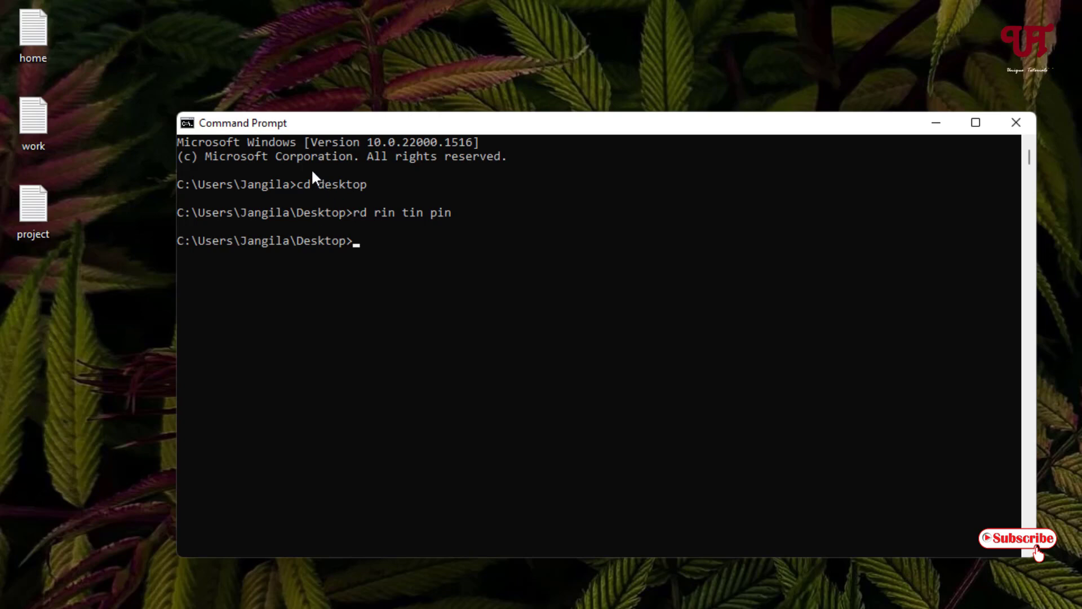
Start a 'del' command and confirm in home's Properties that it is a .txt file.
{"action": "type", "text": "del"}
{"action": "left_click", "coordinate": [36, 42]}
{"action": "right_click", "coordinate": [36, 42]}
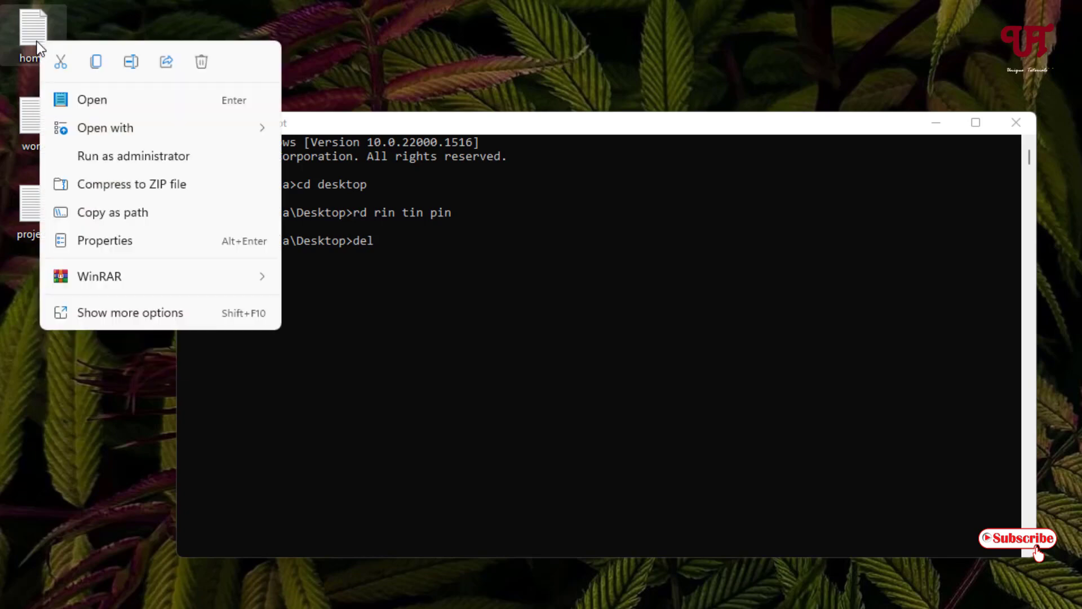
{"action": "left_click", "coordinate": [91, 240]}
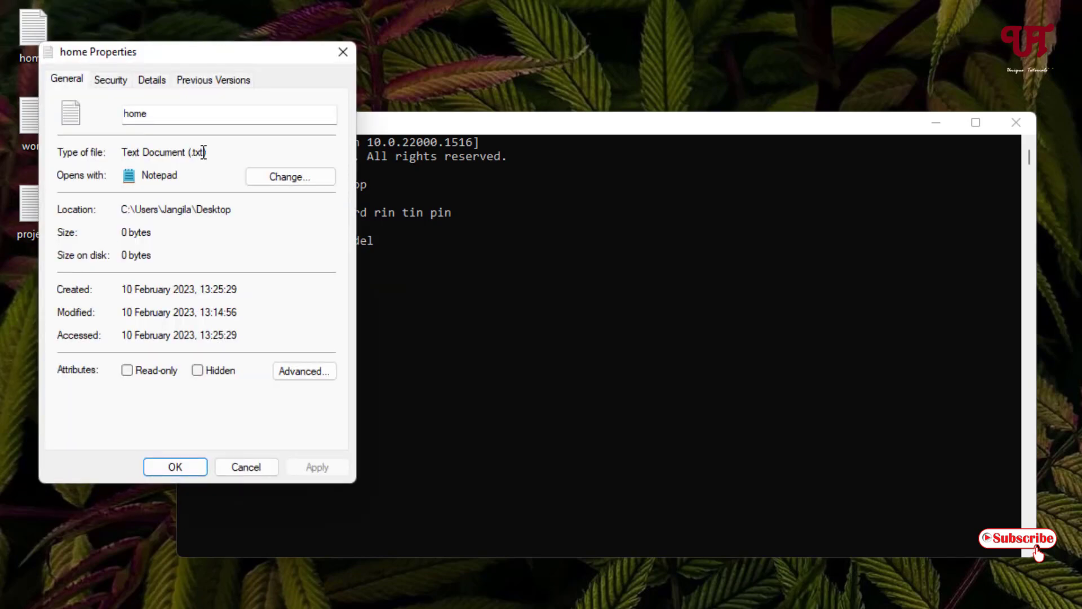
{"action": "left_click_drag", "start_coordinate": [205, 152], "coordinate": [190, 153]}
{"action": "left_click", "coordinate": [211, 157]}
{"action": "left_click", "coordinate": [342, 50]}
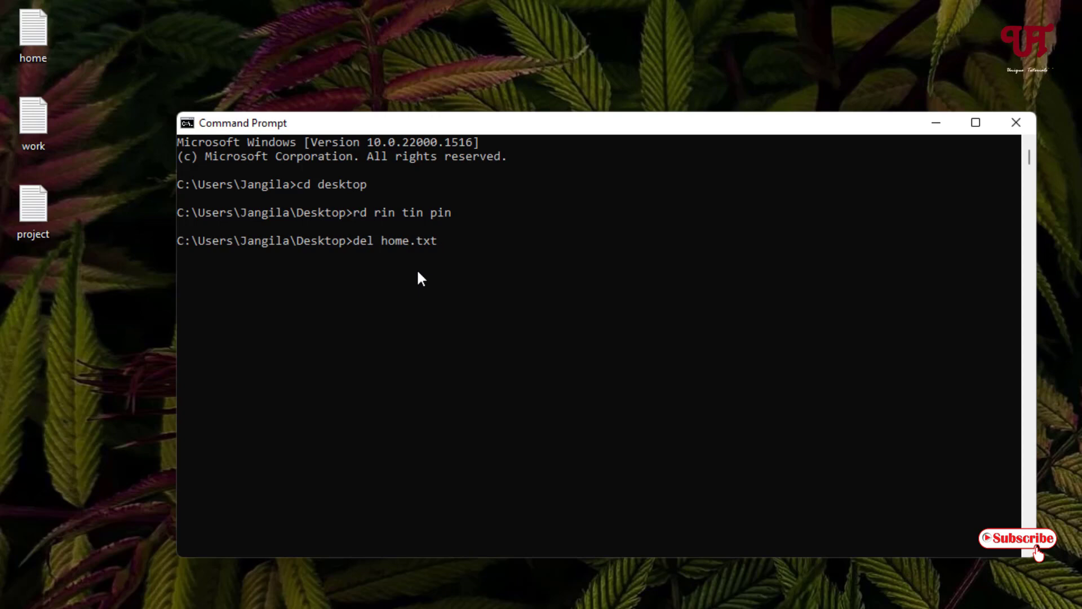
Run 'del home.txt work.txt project.txt' and close the Command Prompt window.
{"action": "type", "text": "work.txt project.txt"}
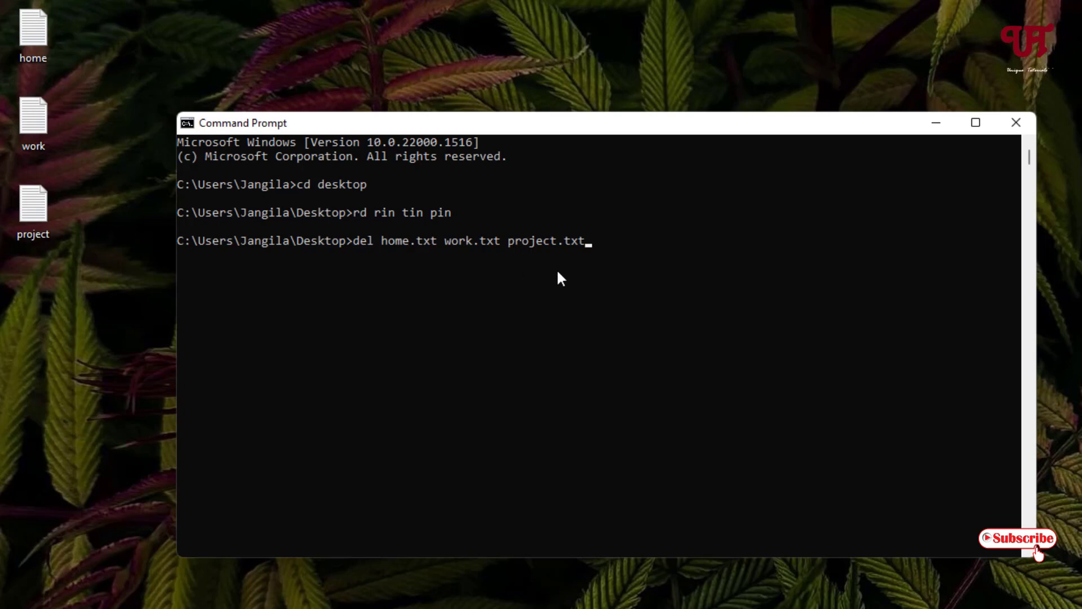
{"action": "key", "text": "Return"}
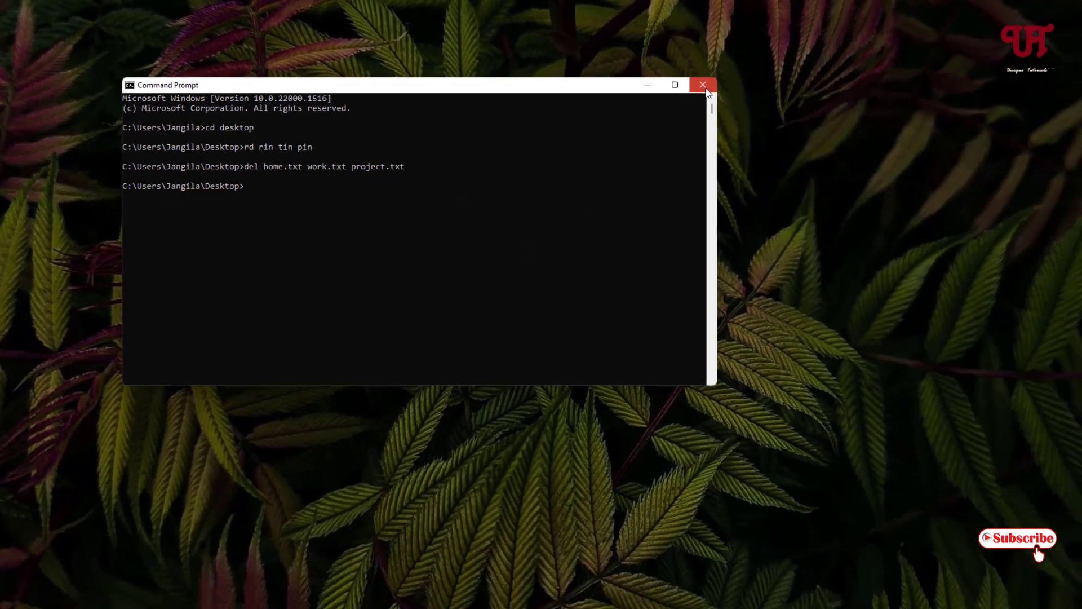
{"action": "left_click", "coordinate": [707, 90]}
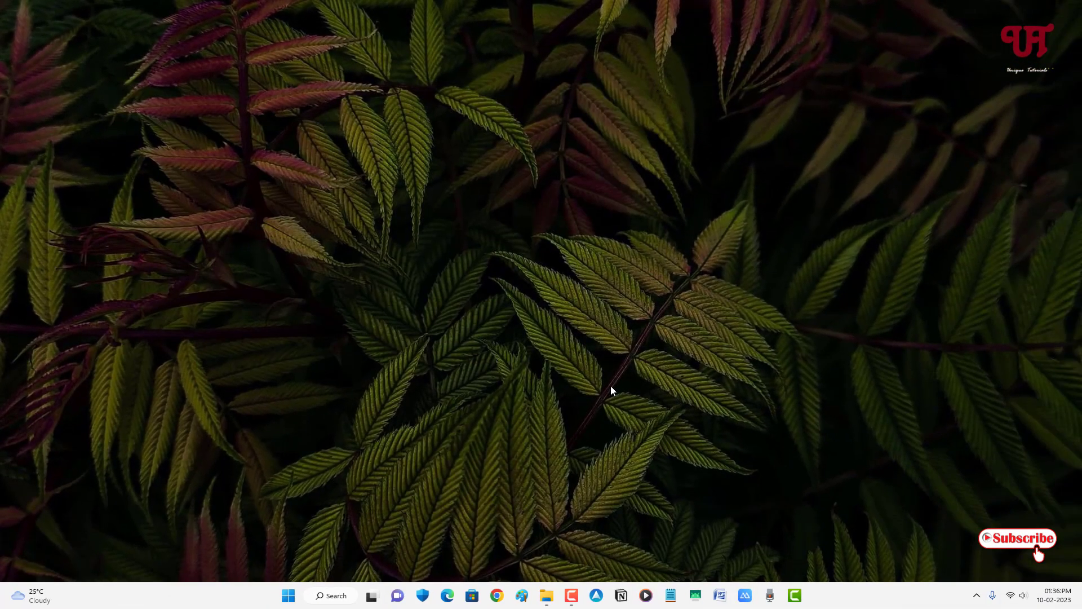
Launch Command Prompt in D:\Test\sample by entering 'cmd' in the folder's address bar.
{"action": "left_click", "coordinate": [547, 595]}
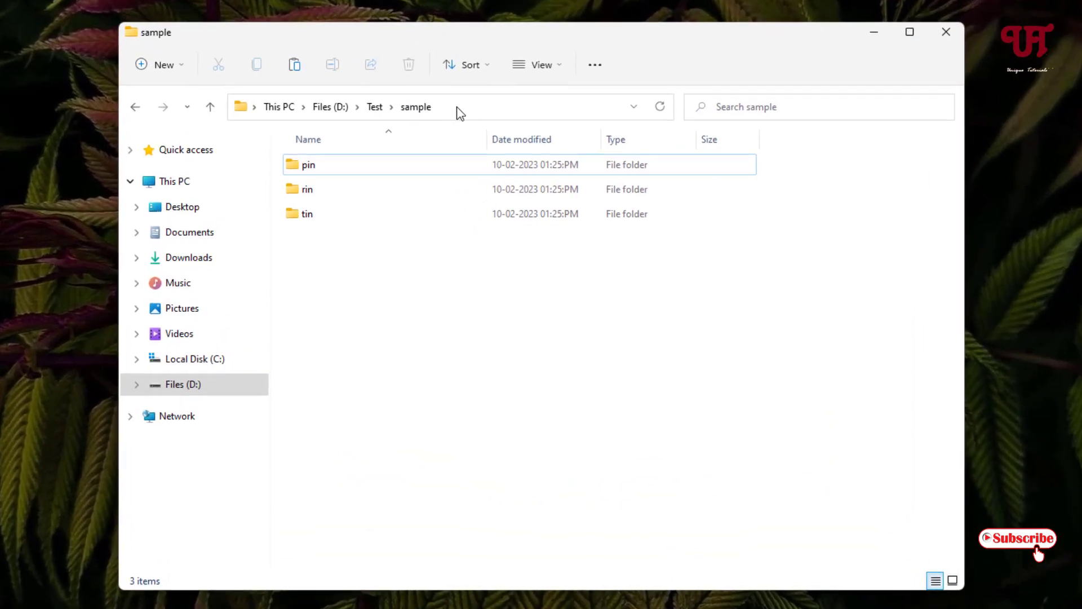
{"action": "left_click", "coordinate": [419, 157]}
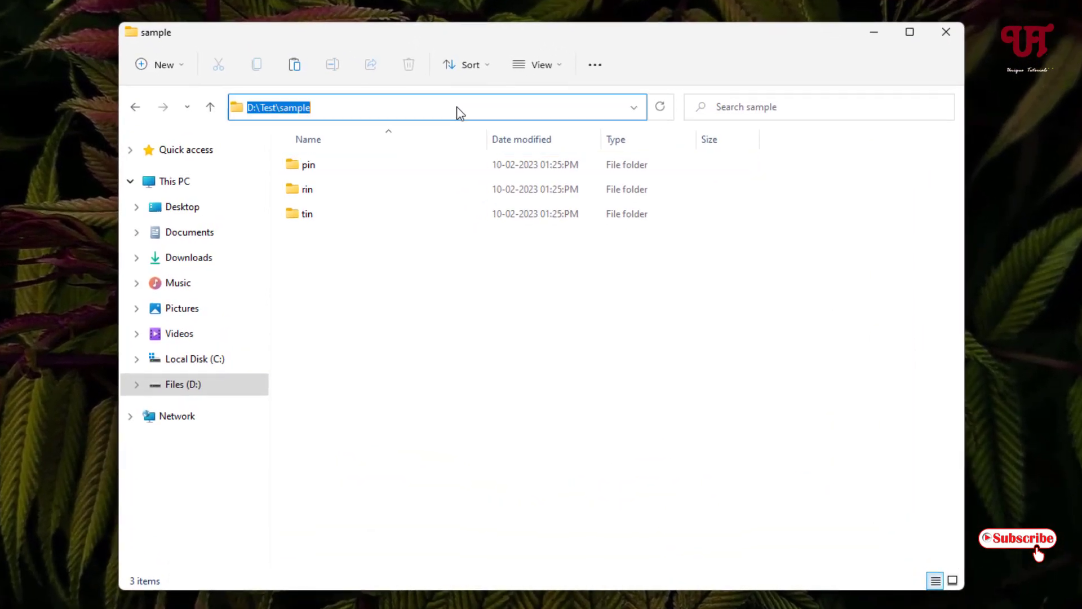
{"action": "type", "text": "cmd"}
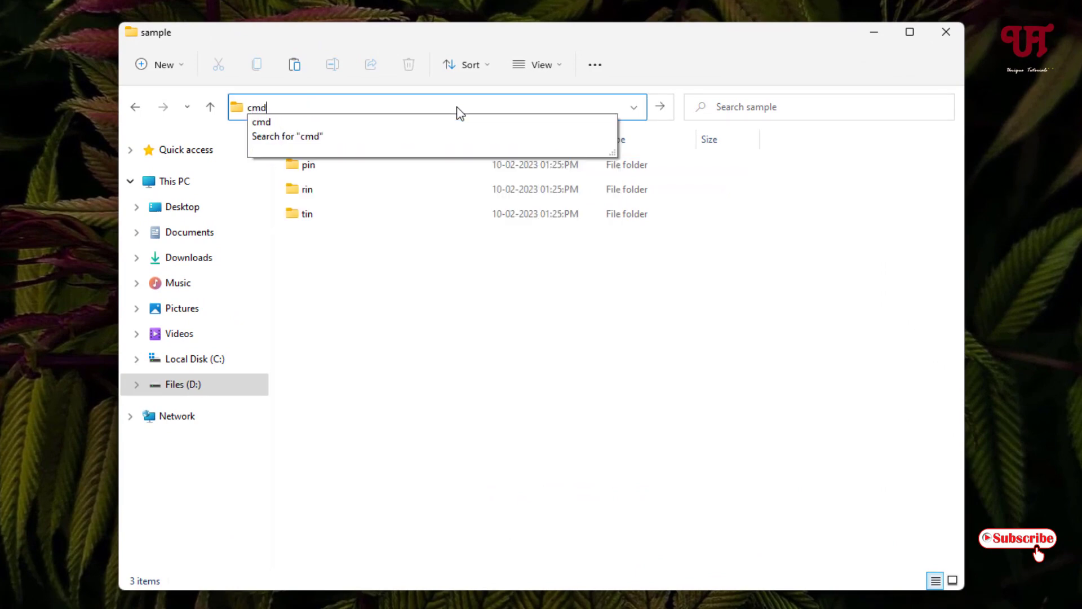
{"action": "key", "text": "Return"}
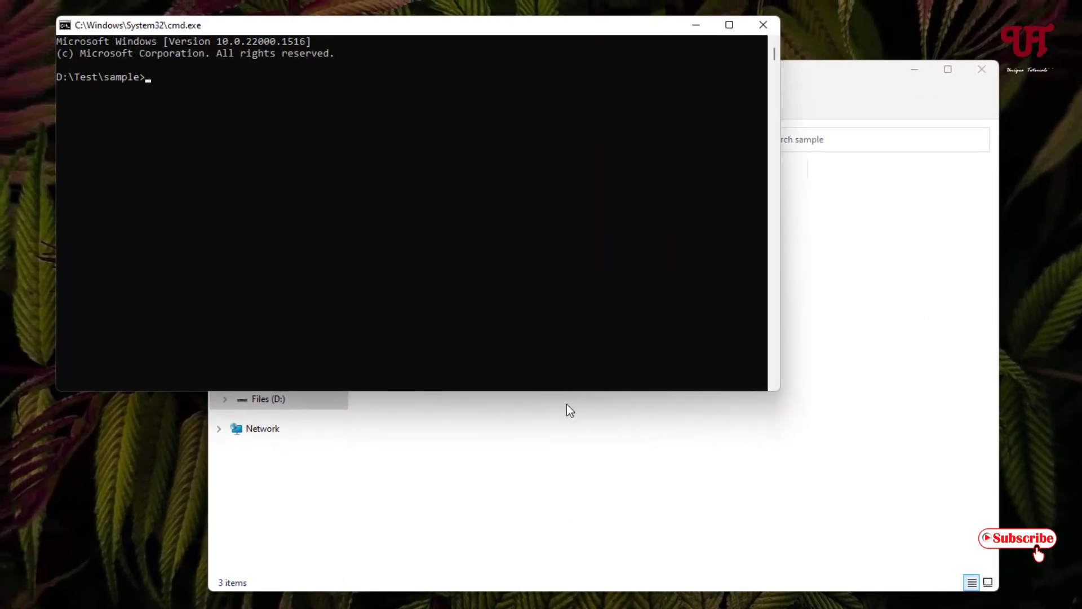
{"action": "left_click", "coordinate": [566, 405]}
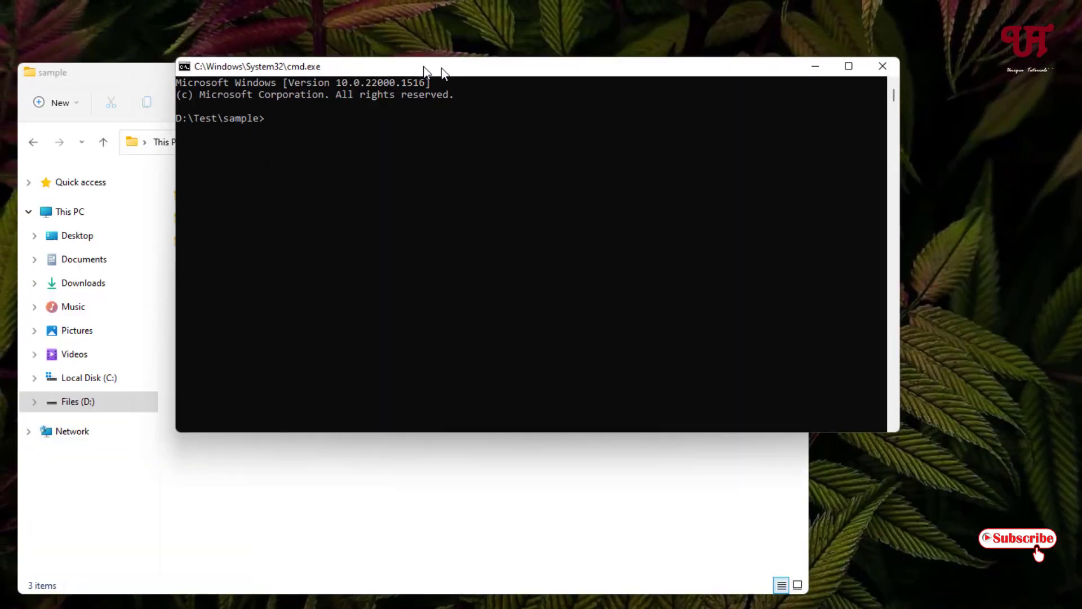
Remove the pin, tin and rin subfolders with 'rd pin tin rin', then close Command Prompt.
{"action": "left_click_drag", "start_coordinate": [442, 68], "coordinate": [479, 68]}
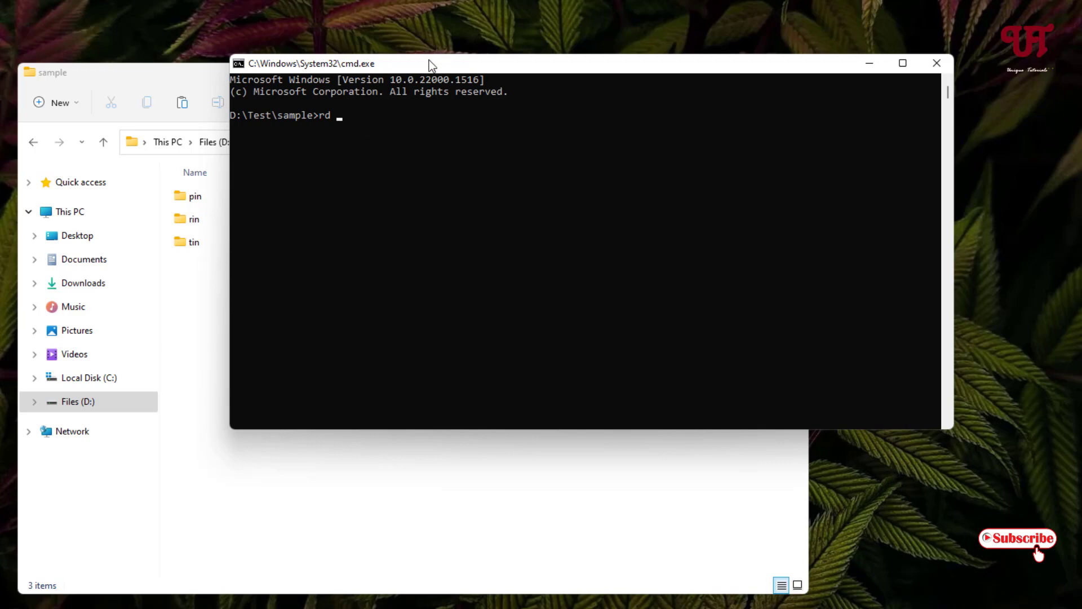
{"action": "left_click_drag", "start_coordinate": [428, 59], "coordinate": [458, 62]}
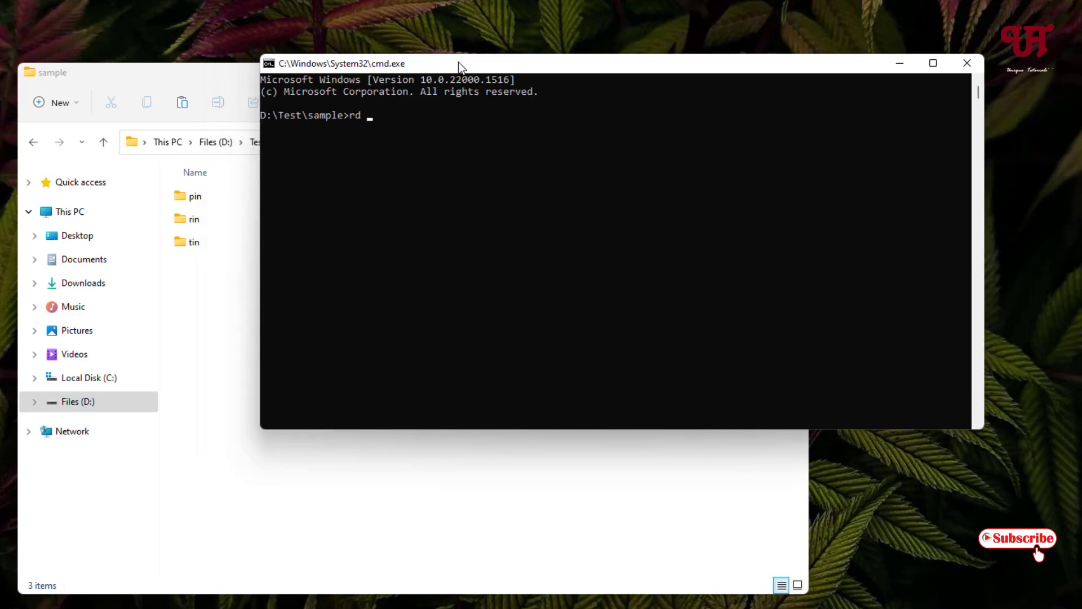
{"action": "type", "text": "p"}
{"action": "type", "text": "tin rin"}
{"action": "key", "text": "Return"}
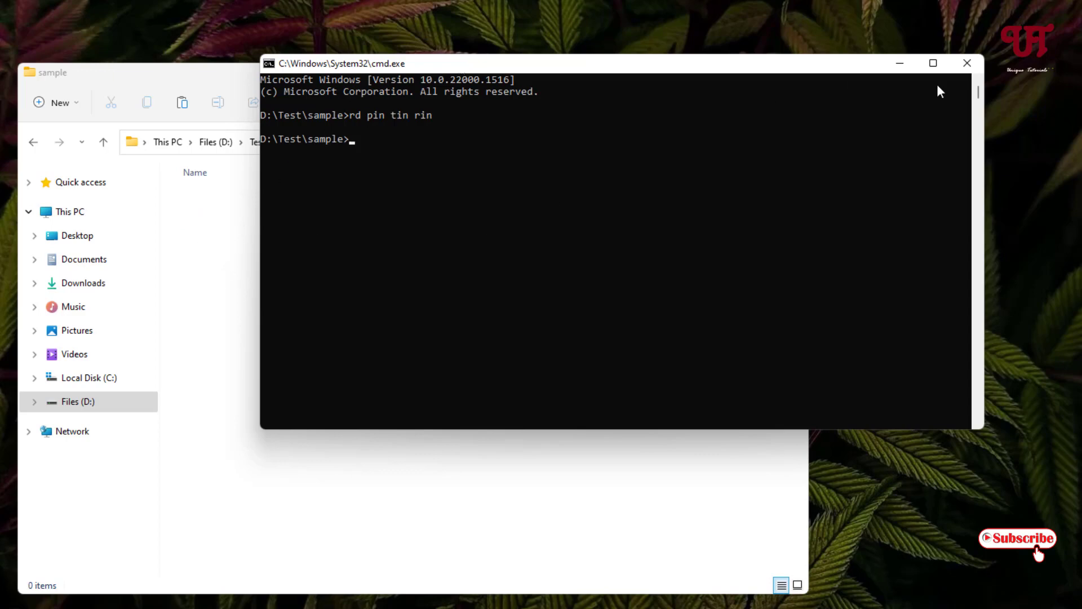
{"action": "left_click", "coordinate": [967, 63]}
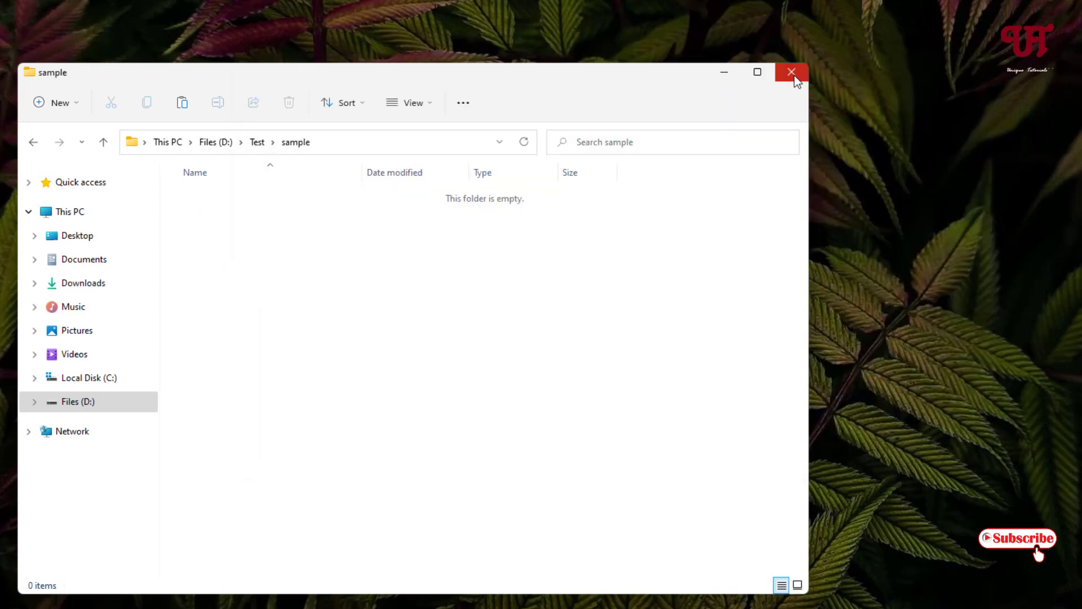